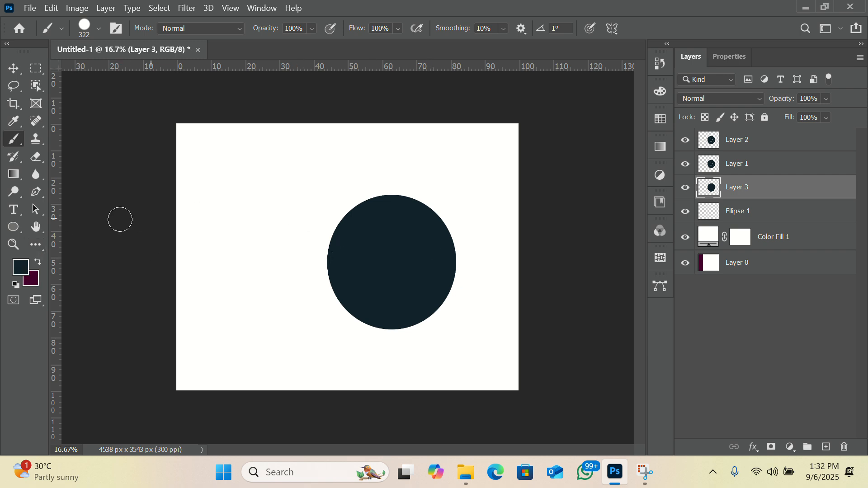
Set the foreground color to bright green 00ff3c
left_click(21, 270)
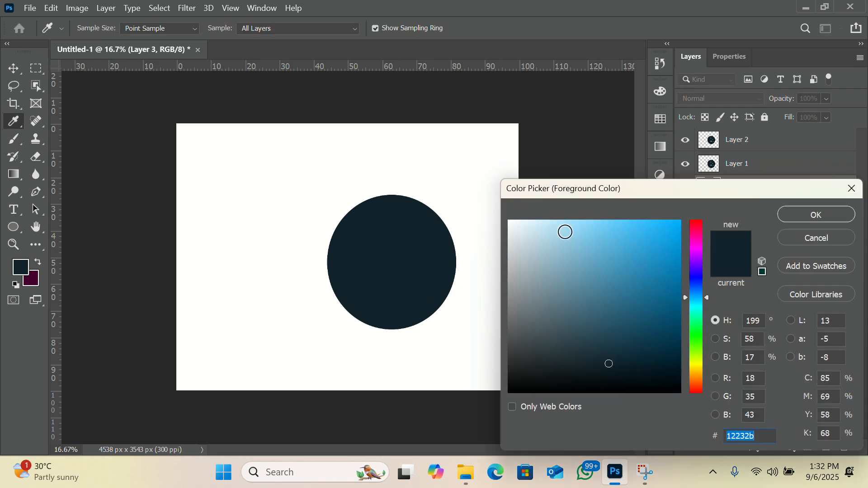
left_click(699, 328)
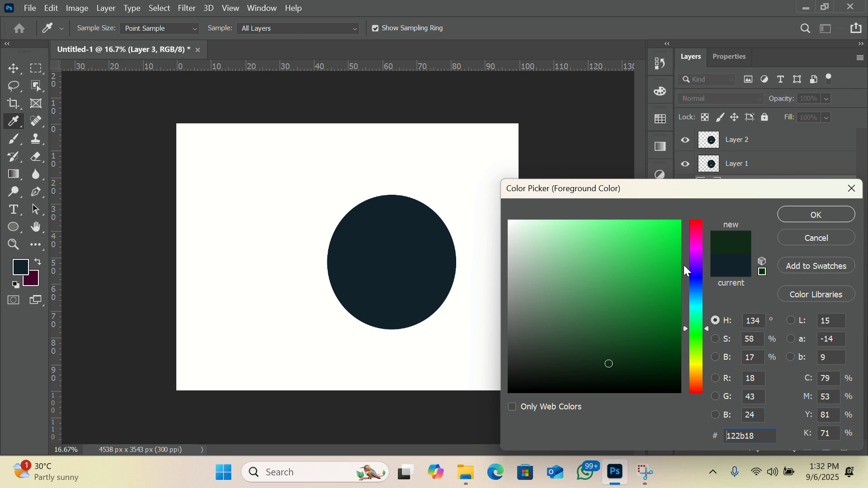
left_click(677, 221)
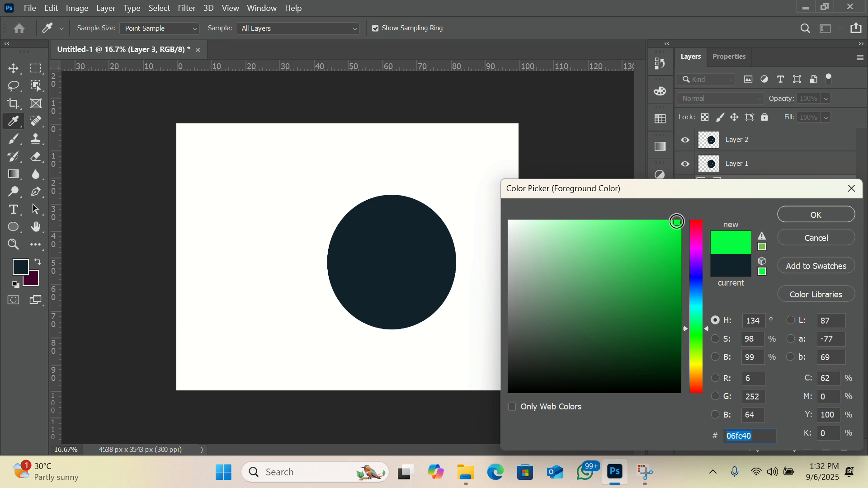
mouse_move(676, 221)
left_mouse_down()
mouse_move(697, 229)
mouse_move(678, 223)
mouse_move(685, 212)
left_mouse_up()
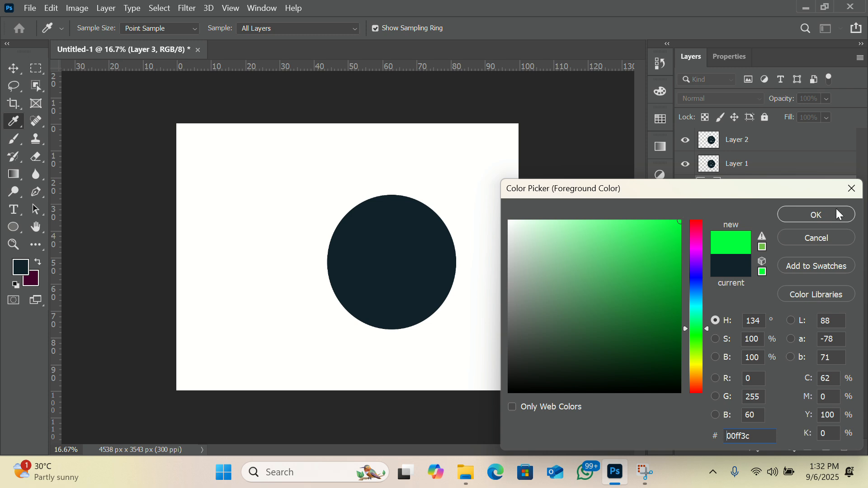
left_click(816, 214)
Brush green dabs on the dark circle and broad strokes from it toward the canvas's left edge on Layer 3
key("b")
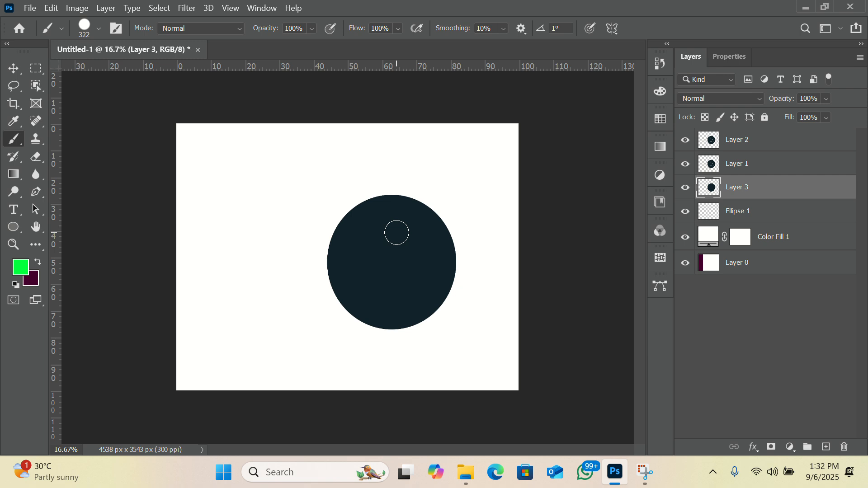
left_click(386, 241)
left_click_drag(413, 254, 378, 278)
left_click_drag(381, 222, 402, 229)
left_click_drag(400, 281, 375, 283)
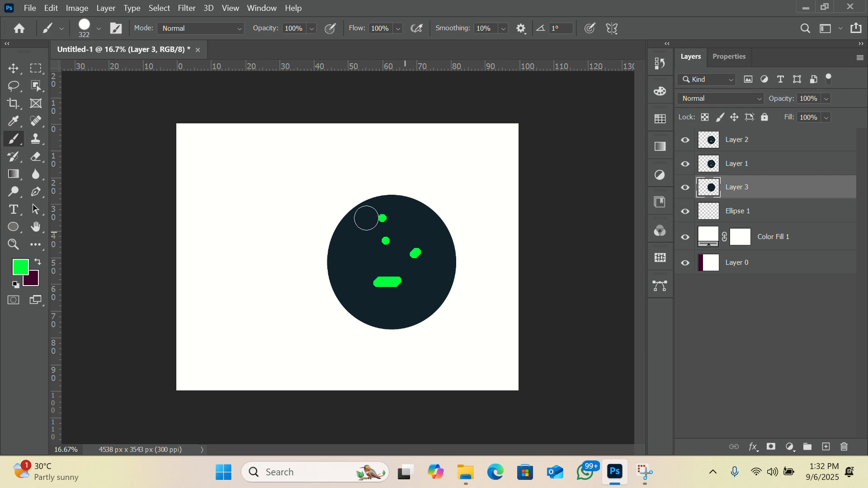
left_click(382, 218)
mouse_move(355, 295)
left_mouse_down()
mouse_move(346, 255)
mouse_move(383, 265)
mouse_move(284, 267)
mouse_move(214, 290)
mouse_move(325, 257)
mouse_move(259, 297)
mouse_move(355, 279)
left_mouse_up()
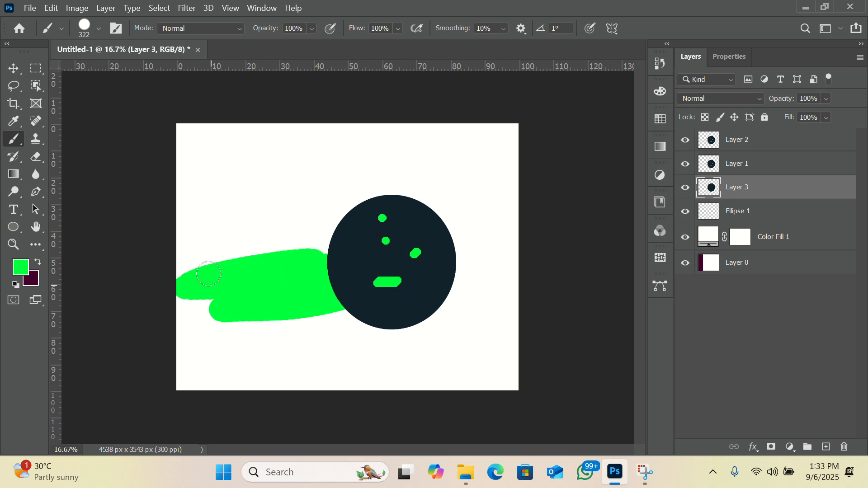
mouse_move(343, 248)
left_mouse_down()
mouse_move(313, 247)
mouse_move(366, 228)
mouse_move(284, 230)
mouse_move(352, 233)
mouse_move(269, 270)
mouse_move(258, 253)
mouse_move(236, 270)
mouse_move(321, 242)
mouse_move(261, 259)
mouse_move(311, 244)
mouse_move(227, 255)
mouse_move(225, 237)
mouse_move(231, 259)
left_mouse_up()
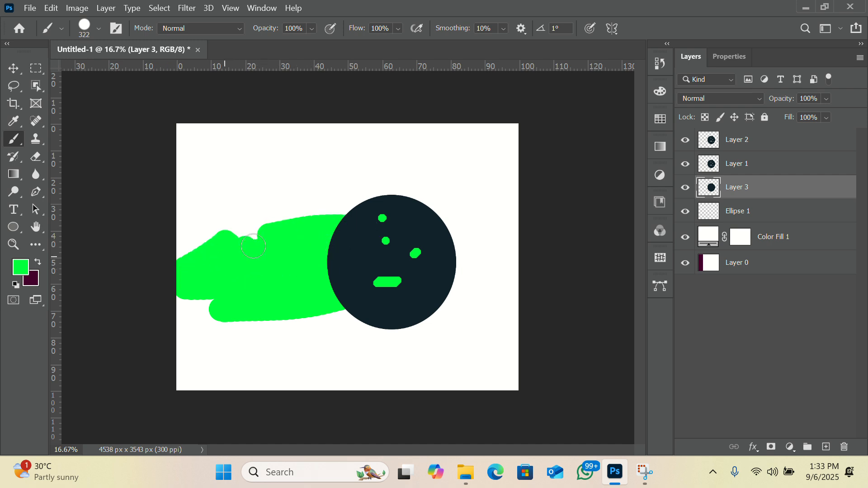
mouse_move(336, 232)
left_mouse_down()
mouse_move(374, 214)
mouse_move(295, 228)
mouse_move(391, 208)
mouse_move(347, 227)
mouse_move(390, 227)
mouse_move(369, 195)
mouse_move(389, 153)
mouse_move(365, 208)
left_mouse_up()
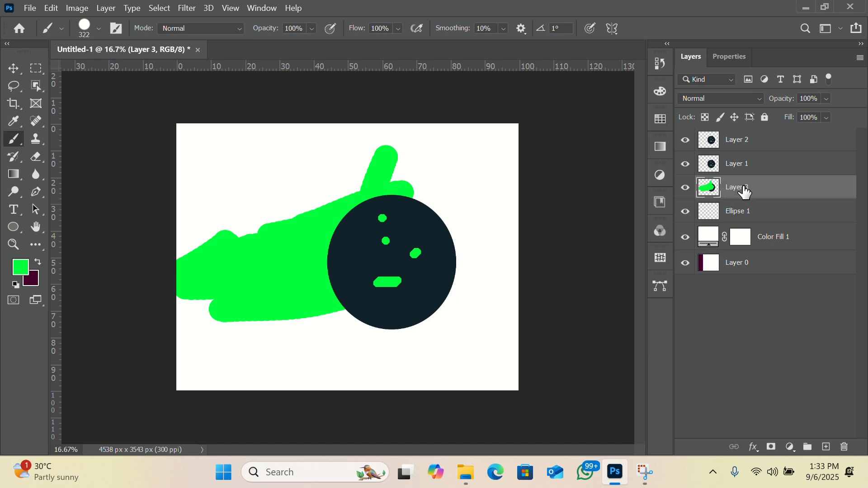
Paint wide green brush strokes on Layer 2 over most of the circle and up to the canvas's upper-right corner
left_click(744, 143)
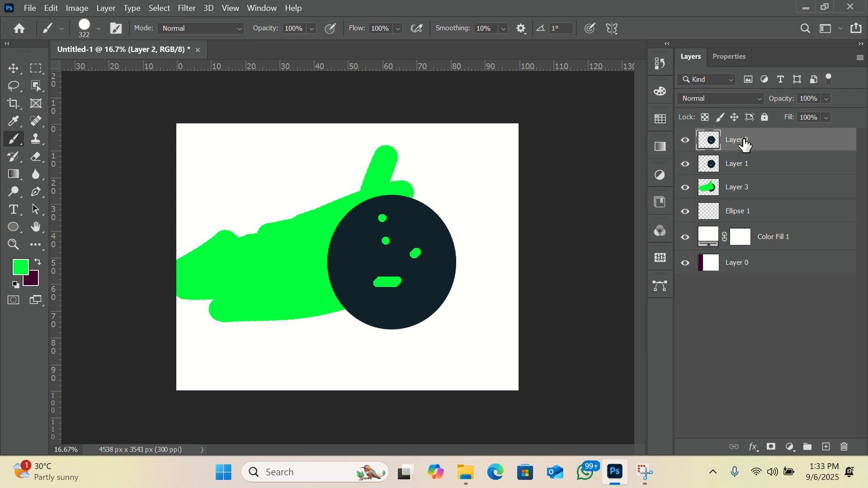
left_click(427, 199)
mouse_move(382, 225)
left_mouse_down()
mouse_move(422, 188)
mouse_move(350, 240)
mouse_move(379, 189)
mouse_move(398, 178)
mouse_move(321, 234)
mouse_move(411, 176)
mouse_move(325, 243)
mouse_move(311, 304)
mouse_move(378, 244)
mouse_move(473, 185)
left_mouse_up()
mouse_move(259, 344)
left_mouse_down()
mouse_move(448, 233)
mouse_move(369, 291)
mouse_move(331, 296)
mouse_move(352, 279)
mouse_move(372, 302)
mouse_move(425, 284)
mouse_move(350, 316)
mouse_move(484, 203)
mouse_move(418, 202)
mouse_move(531, 143)
mouse_move(382, 194)
mouse_move(563, 117)
mouse_move(468, 166)
mouse_move(526, 112)
mouse_move(387, 170)
mouse_move(411, 135)
mouse_move(326, 172)
mouse_move(294, 229)
mouse_move(378, 171)
mouse_move(316, 154)
left_mouse_up()
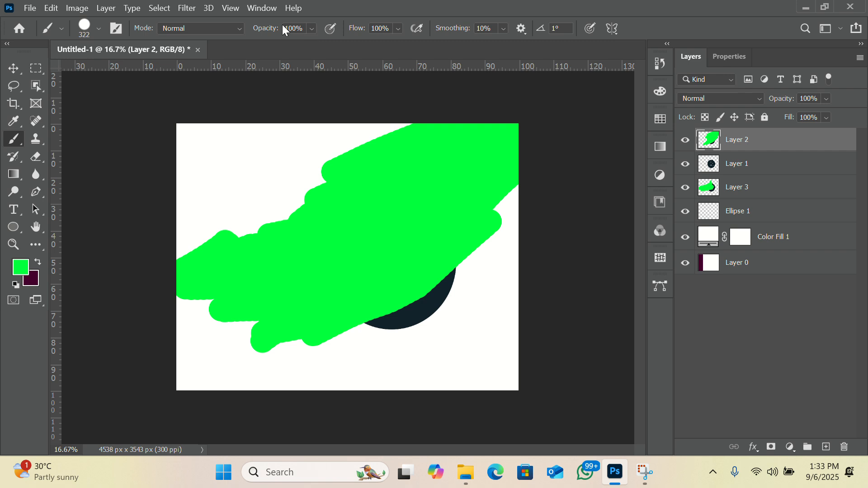
Set the brush opacity to 6% and paint a faint green patch in the canvas's upper-left area
left_click(311, 28)
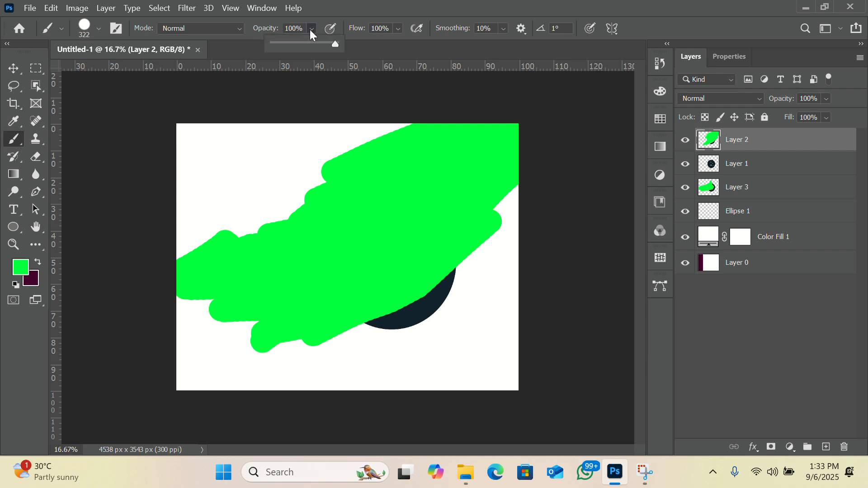
left_click(277, 43)
mouse_move(302, 155)
left_mouse_down()
mouse_move(357, 140)
mouse_move(202, 184)
mouse_move(359, 117)
left_mouse_up()
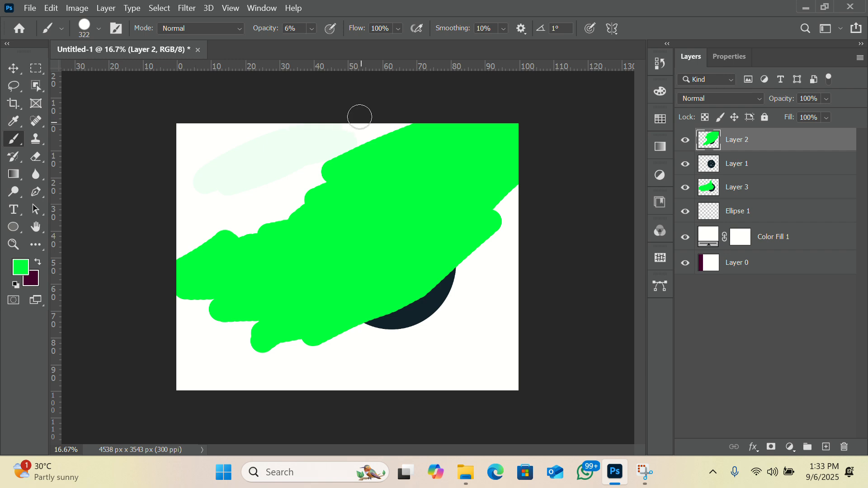
Set the brush opacity to 22% and paint pale green over the canvas's upper-left area and beside its right edge
left_click(312, 29)
left_click(325, 44)
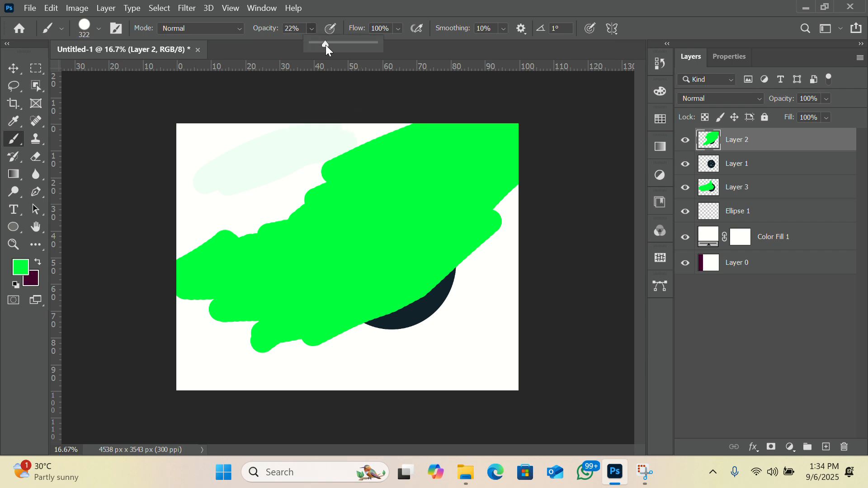
left_click(288, 134)
mouse_move(264, 143)
left_mouse_down()
mouse_move(317, 105)
mouse_move(171, 139)
mouse_move(302, 162)
mouse_move(379, 142)
mouse_move(273, 174)
mouse_move(303, 135)
left_mouse_up()
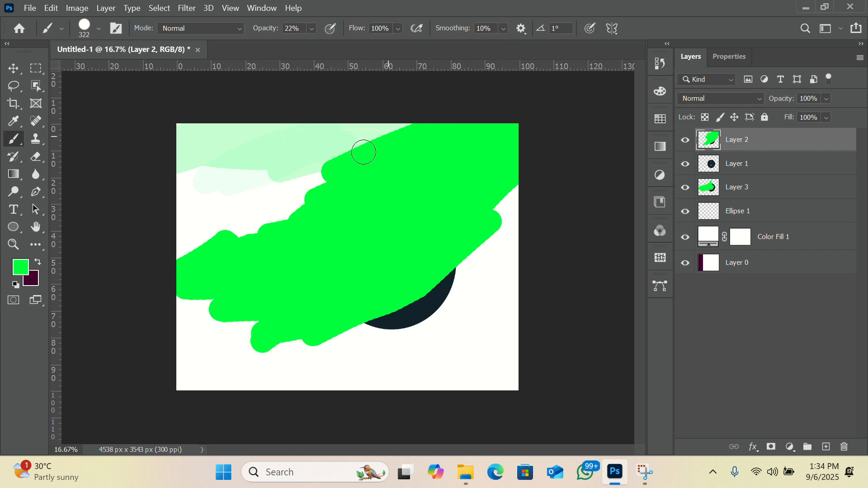
mouse_move(237, 228)
left_mouse_down()
mouse_move(386, 142)
mouse_move(268, 184)
mouse_move(148, 258)
mouse_move(228, 225)
mouse_move(231, 235)
mouse_move(186, 254)
mouse_move(284, 155)
mouse_move(189, 237)
mouse_move(278, 151)
mouse_move(163, 223)
mouse_move(213, 142)
mouse_move(169, 215)
mouse_move(213, 225)
mouse_move(229, 143)
mouse_move(175, 235)
left_mouse_up()
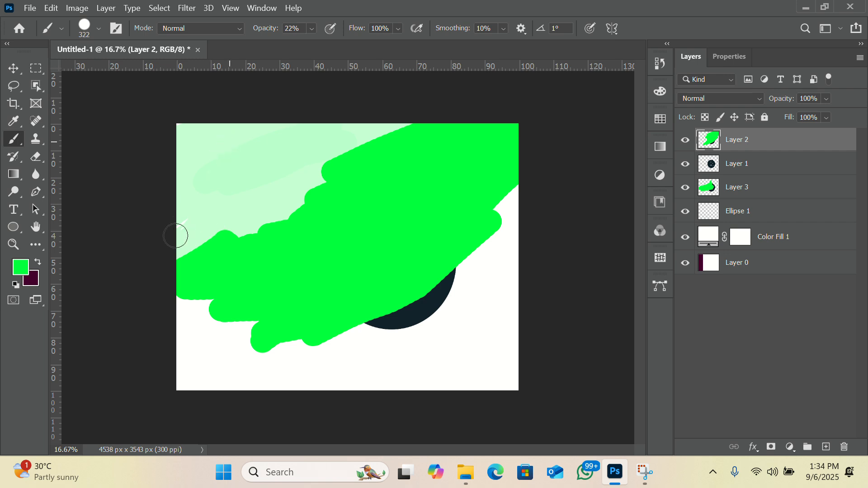
left_click_drag(506, 279, 492, 240)
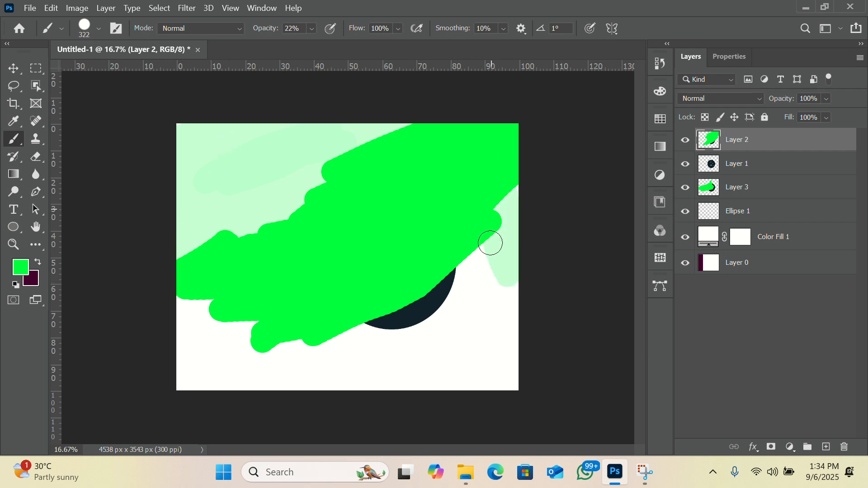
Set the brush opacity to 42% and paint stronger green over the pale upper-left area
left_click(308, 28)
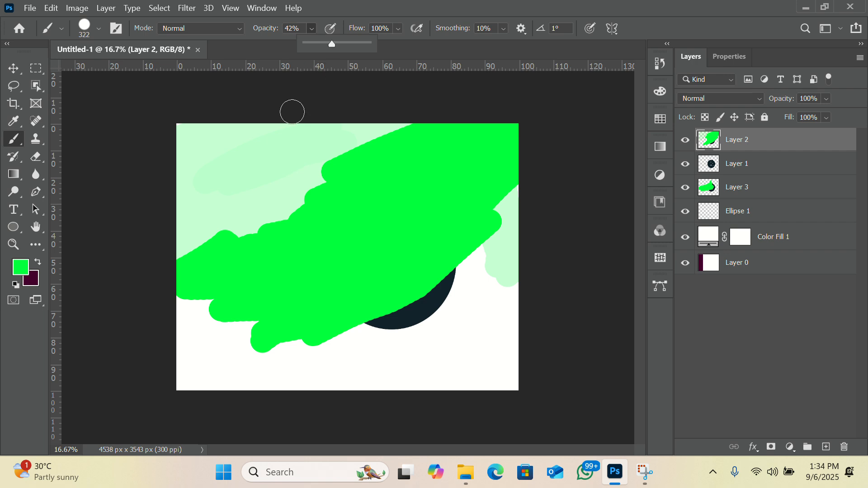
left_click(291, 142)
mouse_move(290, 141)
left_mouse_down()
mouse_move(208, 173)
mouse_move(345, 115)
mouse_move(251, 179)
mouse_move(225, 185)
mouse_move(205, 220)
mouse_move(329, 197)
mouse_move(310, 188)
mouse_move(231, 184)
mouse_move(360, 124)
mouse_move(289, 134)
mouse_move(394, 130)
mouse_move(297, 167)
mouse_move(234, 140)
mouse_move(145, 156)
mouse_move(251, 126)
mouse_move(208, 97)
mouse_move(208, 137)
mouse_move(235, 156)
mouse_move(209, 168)
mouse_move(176, 161)
mouse_move(180, 176)
mouse_move(240, 155)
left_mouse_up()
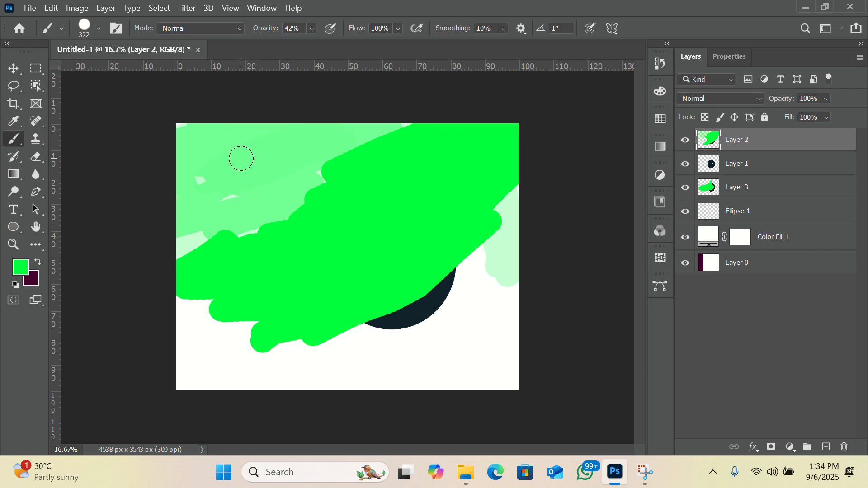
Sample the circle's dark color 12232b as the foreground color and brush it at 42% opacity over the green area
left_click(19, 274)
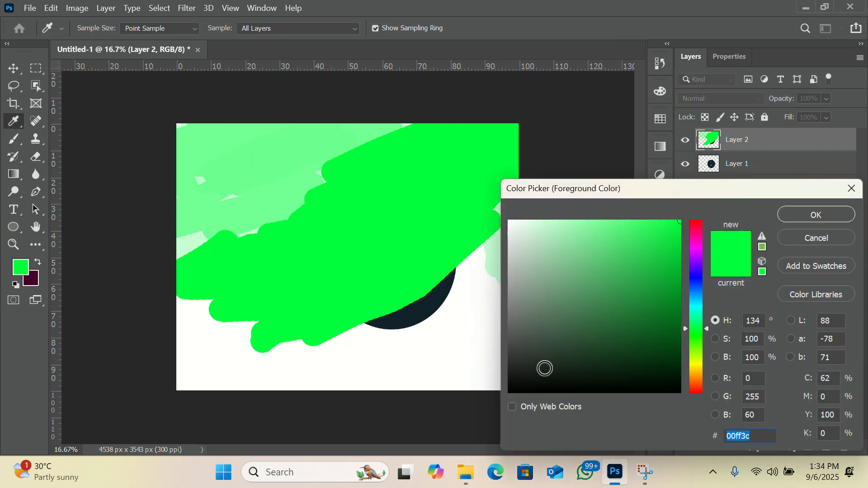
left_click(545, 368)
left_click(270, 184)
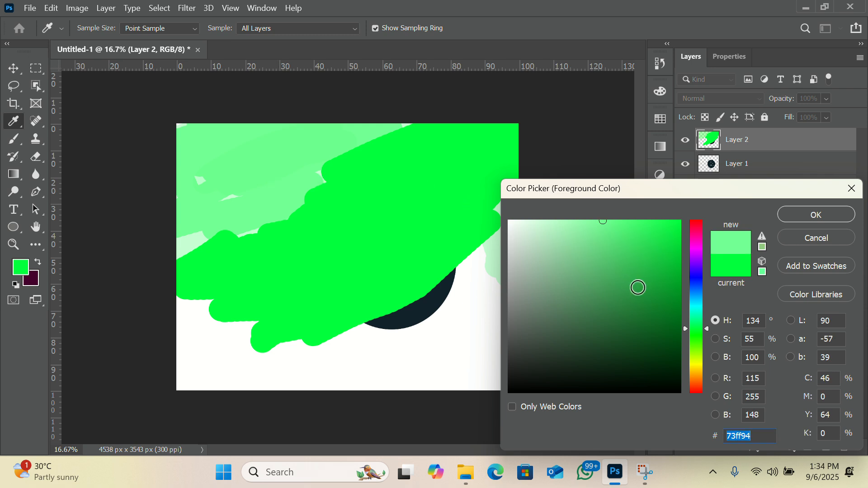
left_click(418, 214)
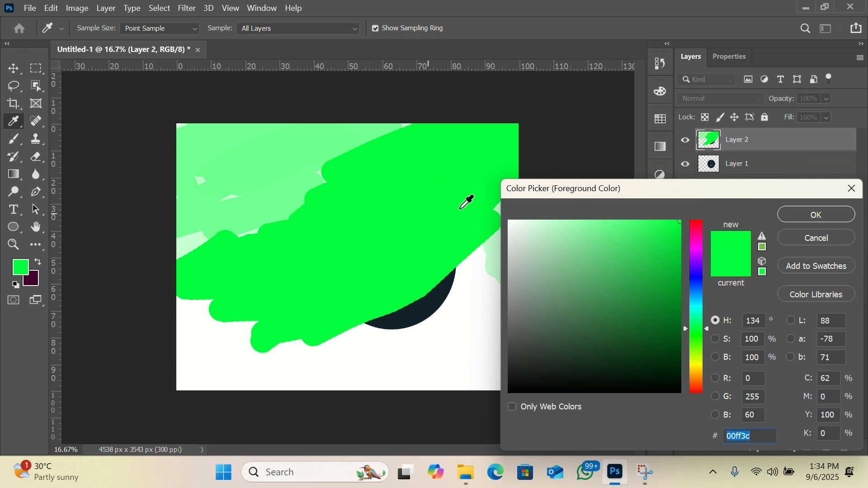
left_click(425, 309)
left_click(803, 220)
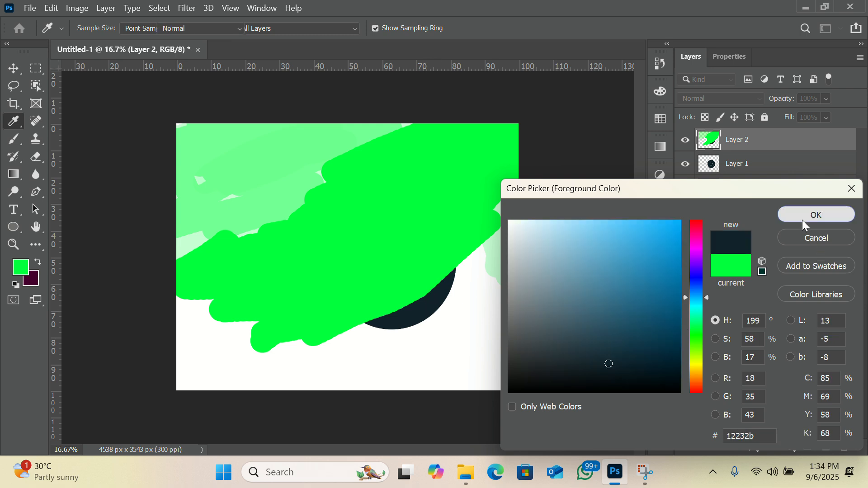
left_click(389, 212)
mouse_move(334, 214)
left_mouse_down()
mouse_move(280, 204)
mouse_move(376, 191)
mouse_move(290, 234)
mouse_move(385, 182)
mouse_move(335, 218)
mouse_move(218, 262)
left_mouse_up()
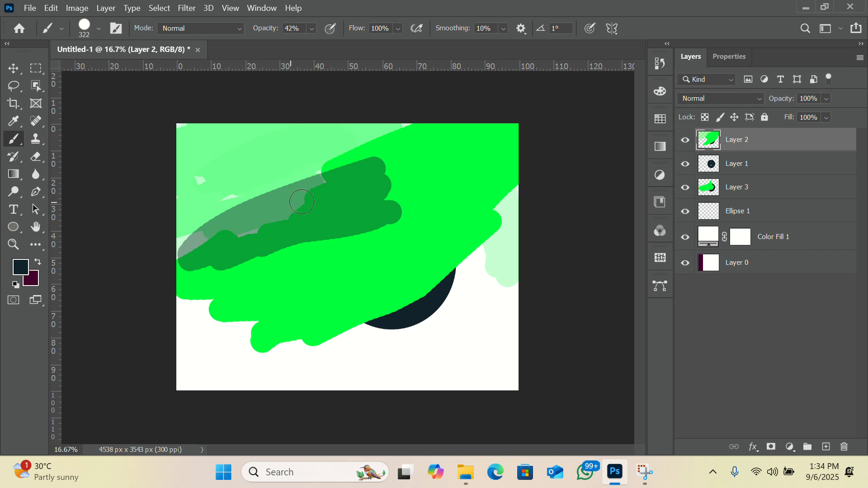
Set the brush opacity to 100% and paint solid dark color over the canvas's upper-left area
left_click(312, 28)
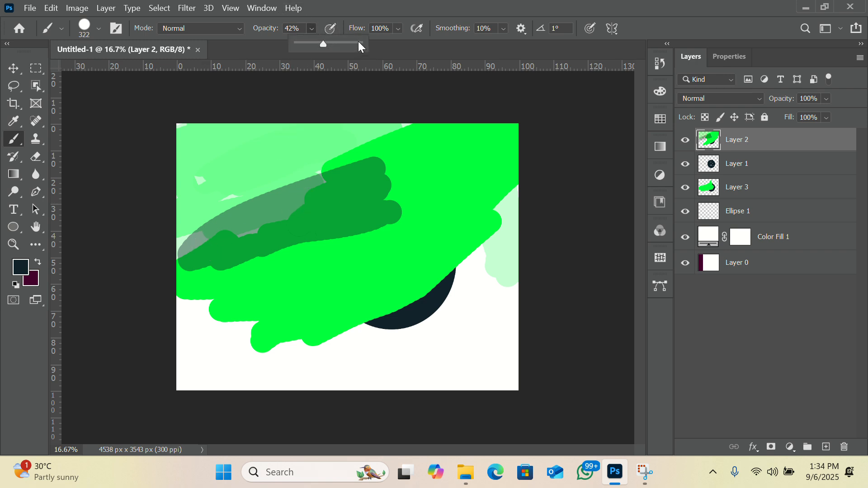
left_click(357, 42)
left_click(313, 26)
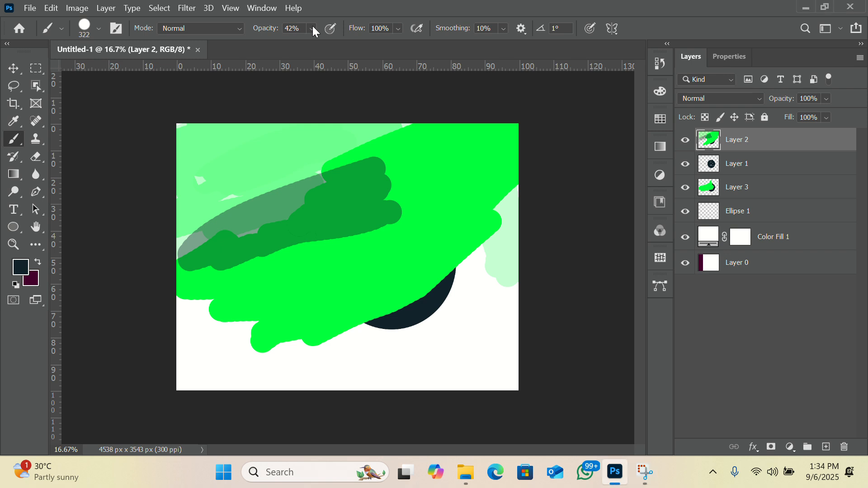
left_click(311, 28)
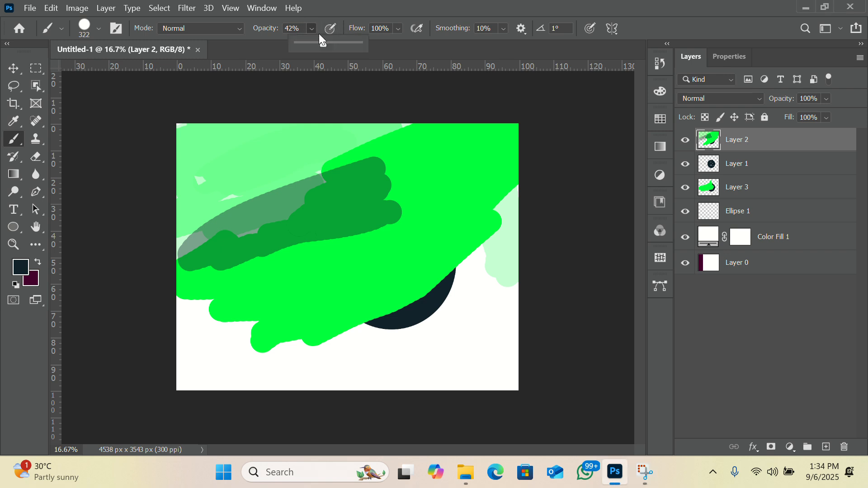
left_click(362, 44)
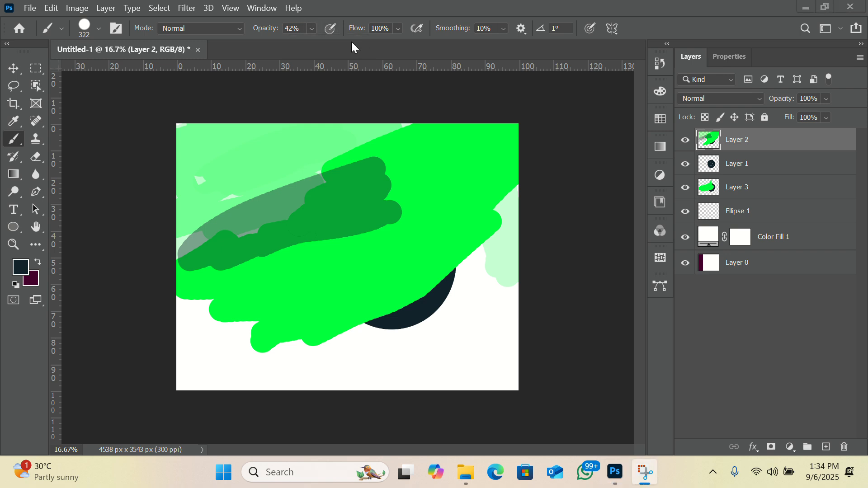
left_click(313, 29)
left_click(311, 29)
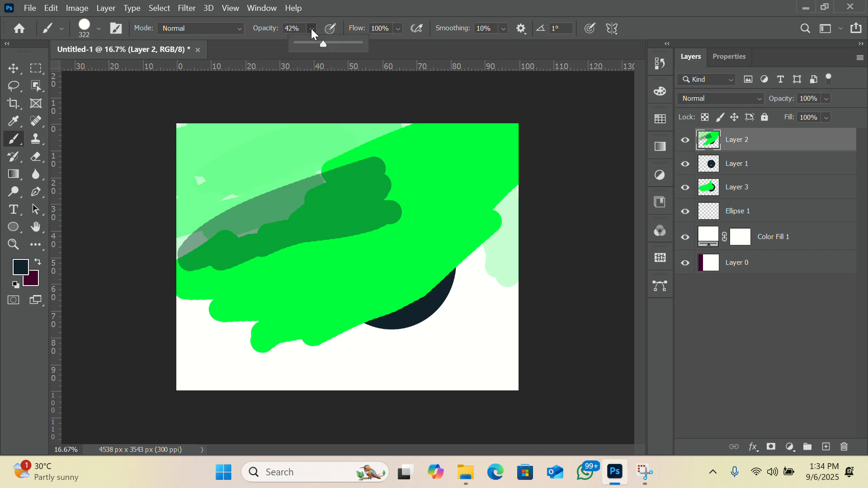
left_click_drag(326, 45, 366, 53)
mouse_move(309, 151)
left_mouse_down()
mouse_move(292, 170)
mouse_move(410, 127)
mouse_move(273, 177)
mouse_move(423, 116)
mouse_move(263, 154)
mouse_move(166, 203)
mouse_move(293, 186)
mouse_move(222, 191)
mouse_move(303, 156)
mouse_move(165, 156)
mouse_move(285, 132)
mouse_move(170, 140)
mouse_move(317, 118)
mouse_move(214, 126)
mouse_move(176, 142)
mouse_move(183, 114)
mouse_move(309, 148)
mouse_move(173, 191)
mouse_move(203, 119)
mouse_move(163, 268)
mouse_move(234, 181)
mouse_move(171, 244)
mouse_move(252, 190)
mouse_move(116, 250)
mouse_move(247, 202)
mouse_move(157, 267)
mouse_move(250, 231)
left_mouse_up()
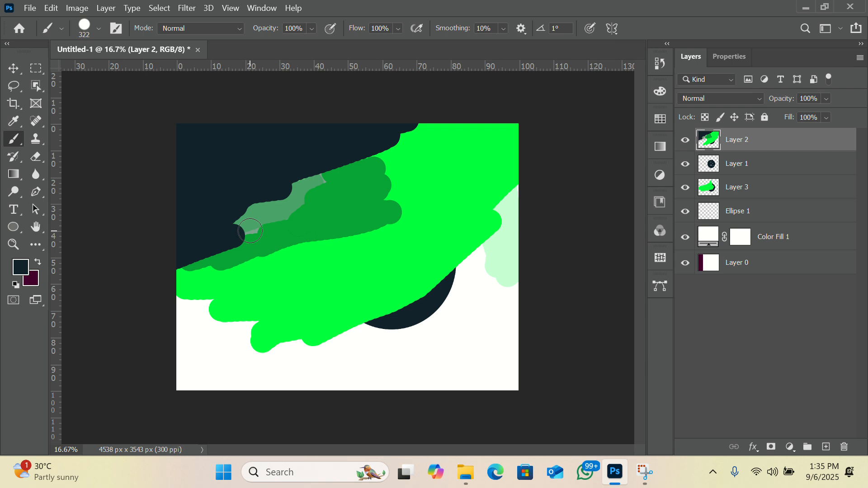
Undo all the brush strokes painted on Layer 2
key("ctrl+z")
key("ctrl+z")
key("ctrl+z")
key("ctrl+z")
key("ctrl+z")
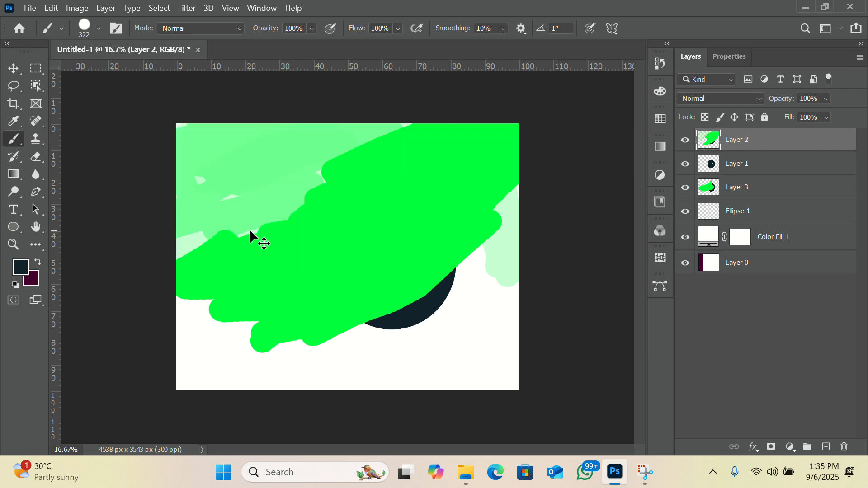
key("ctrl+z")
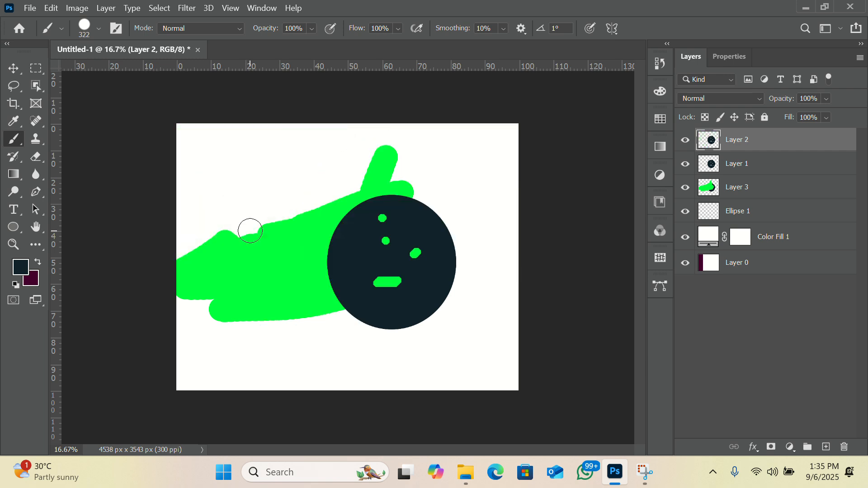